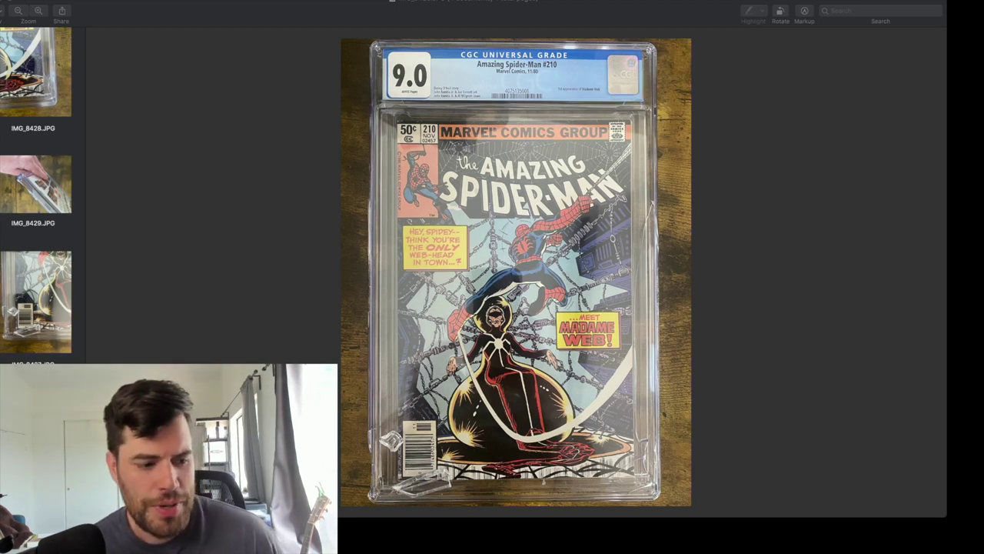
Step: Flip through the holder photos IMG_8429.JPG and IMG_8428.JPG, ending on the cracked-corner close-up
click(35, 302)
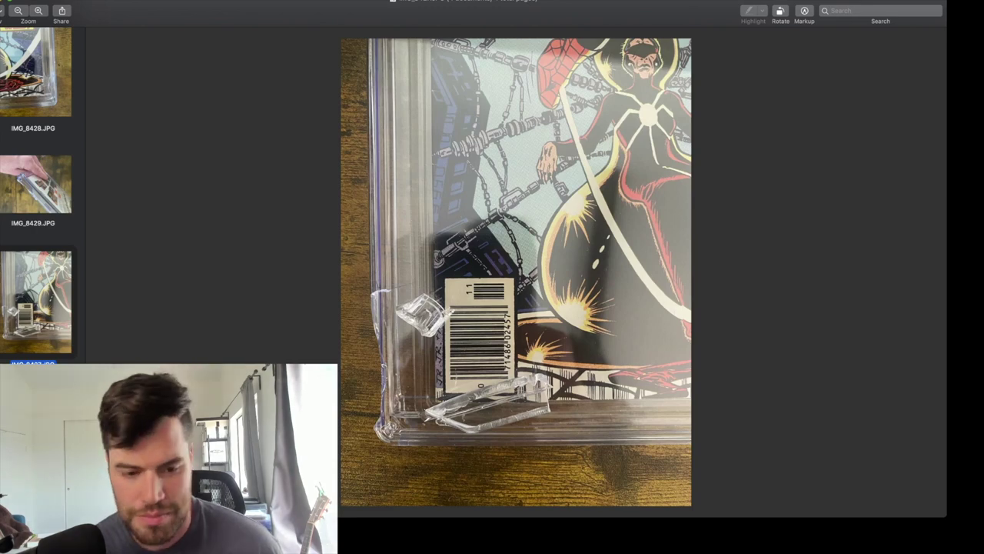
click(36, 185)
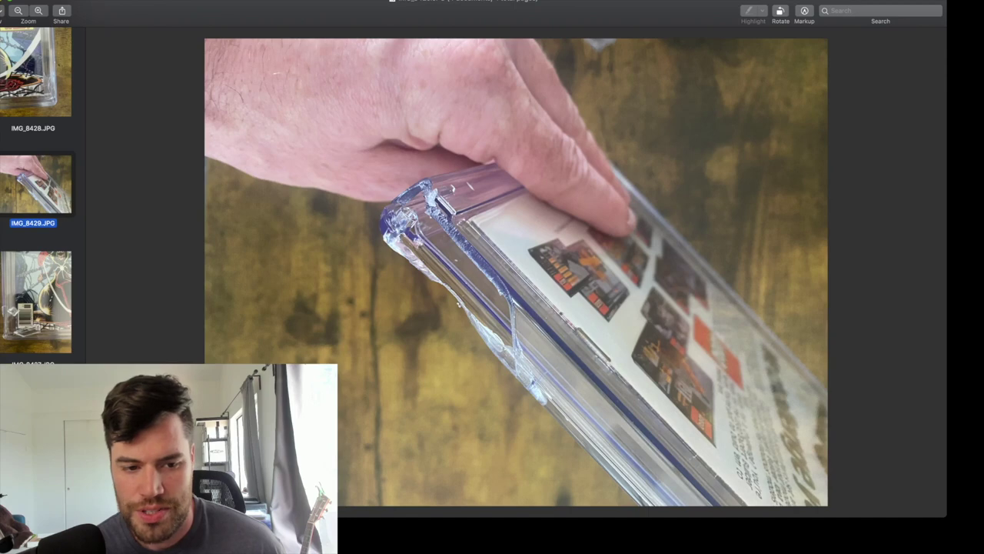
click(36, 73)
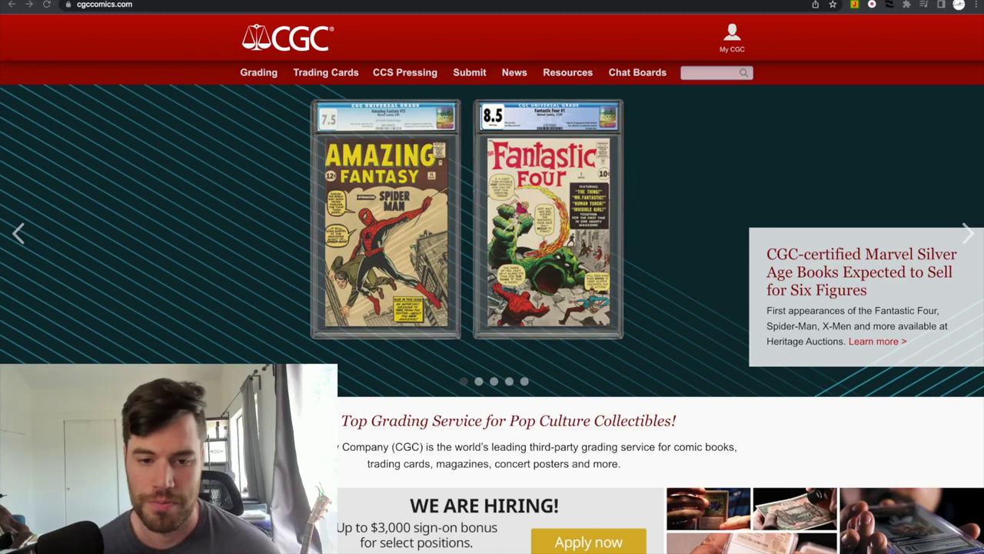
Step: Go to Submit > Submission Forms and open the Comics/Magazines Online Form
mouse_move(258, 72)
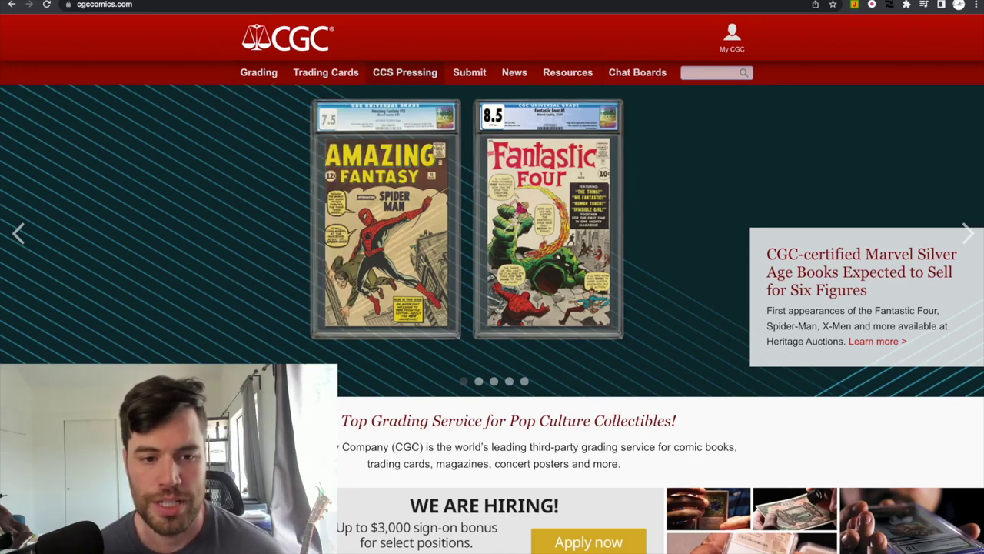
mouse_move(469, 72)
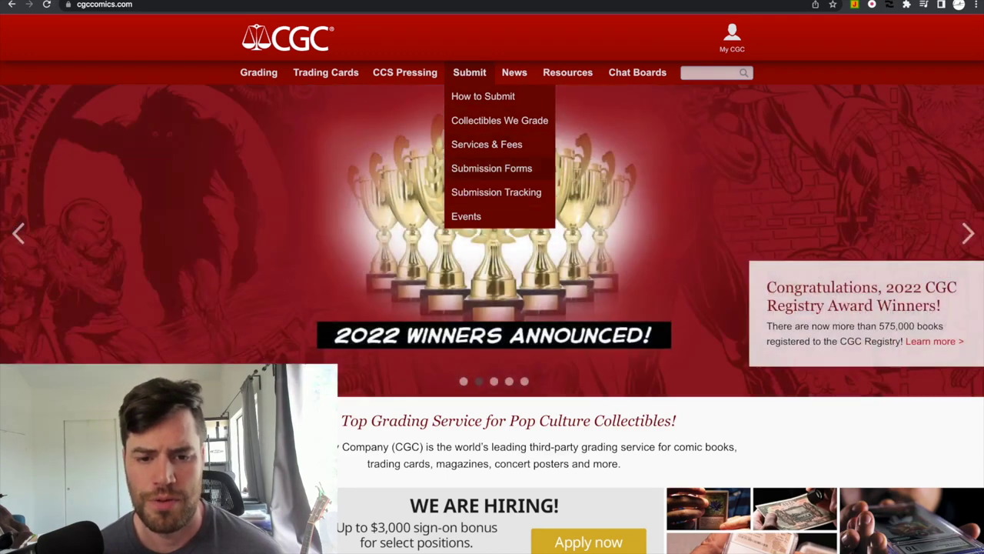
click(491, 168)
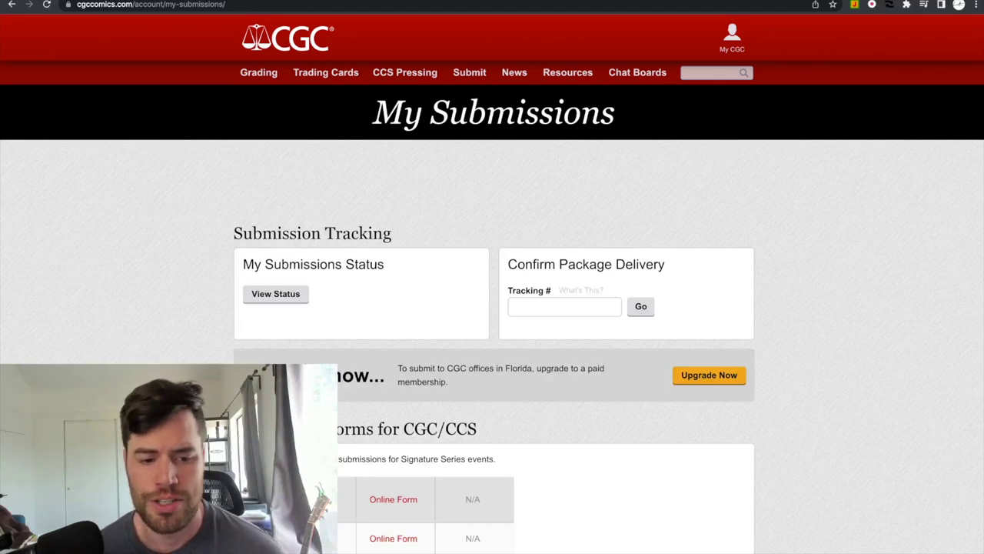
scroll(492, 277, down, 5)
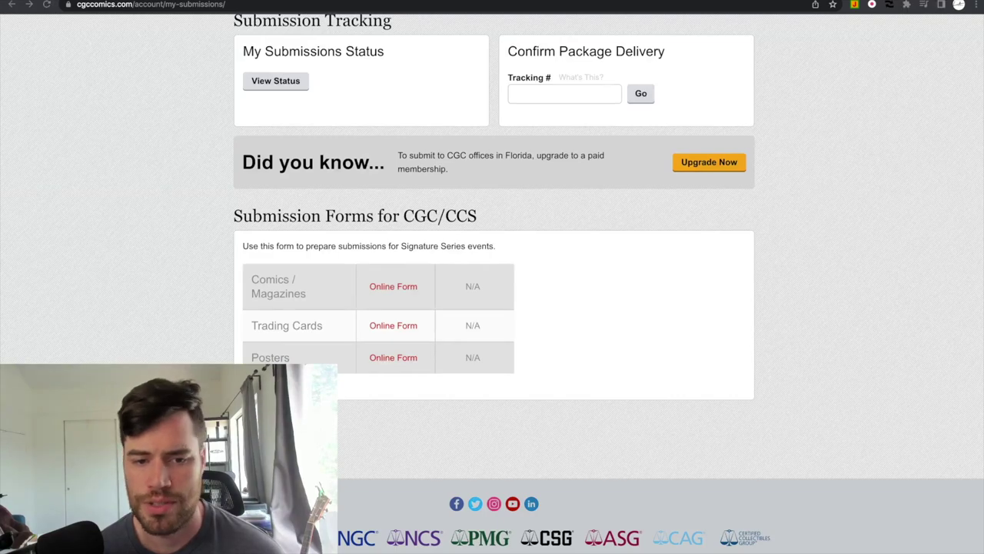
click(393, 286)
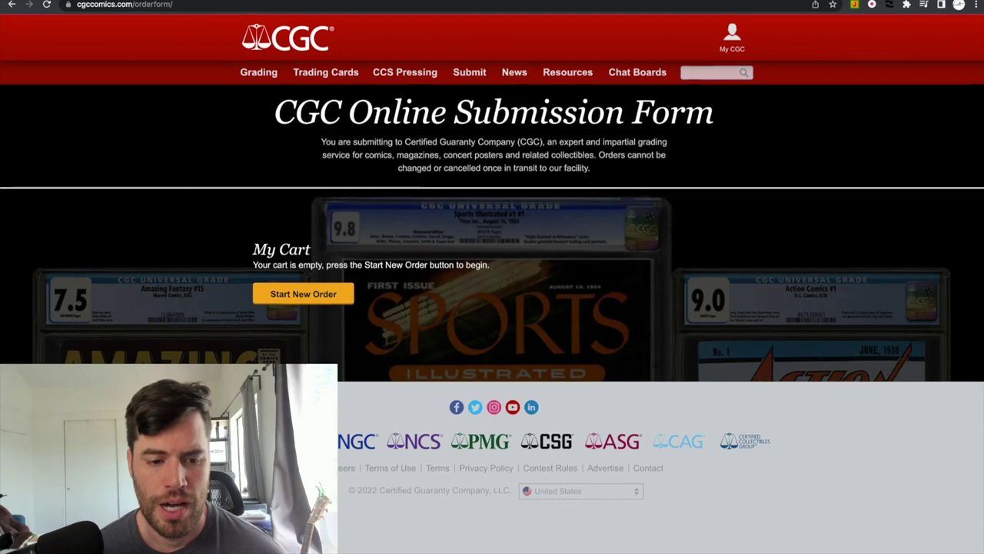
Step: Start a new mail-in Comic order as Mechanical Error/Return, accepting the holder-removal waiver
click(303, 293)
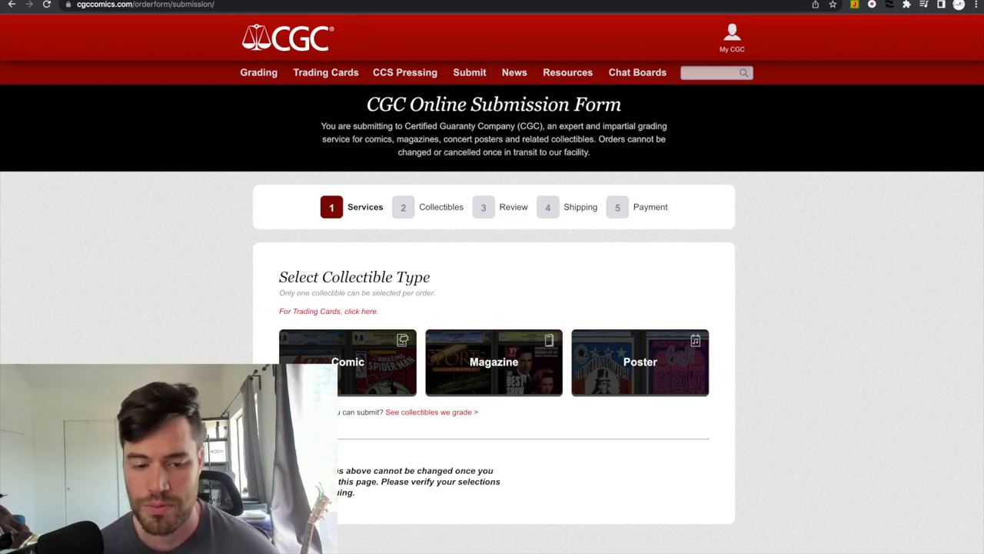
click(348, 362)
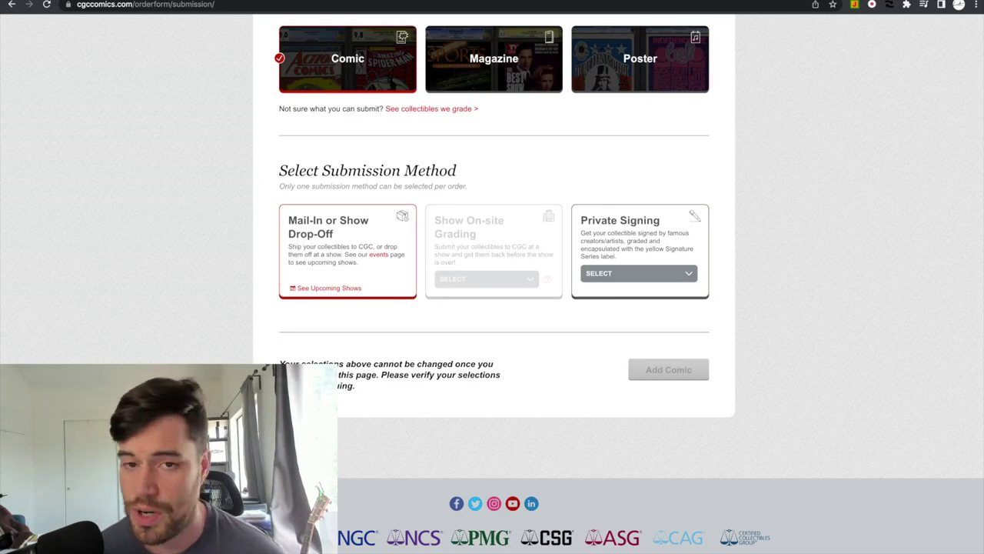
click(348, 246)
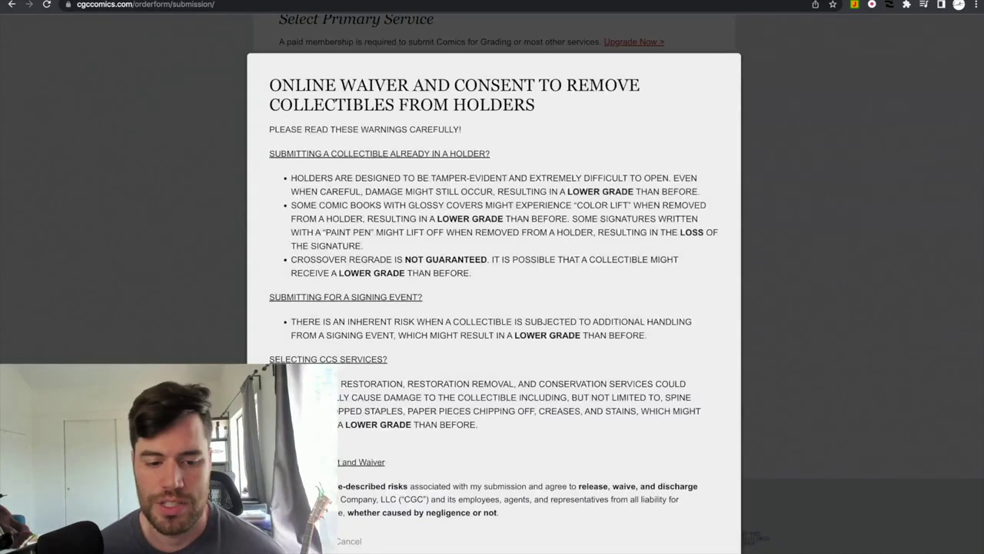
click(416, 540)
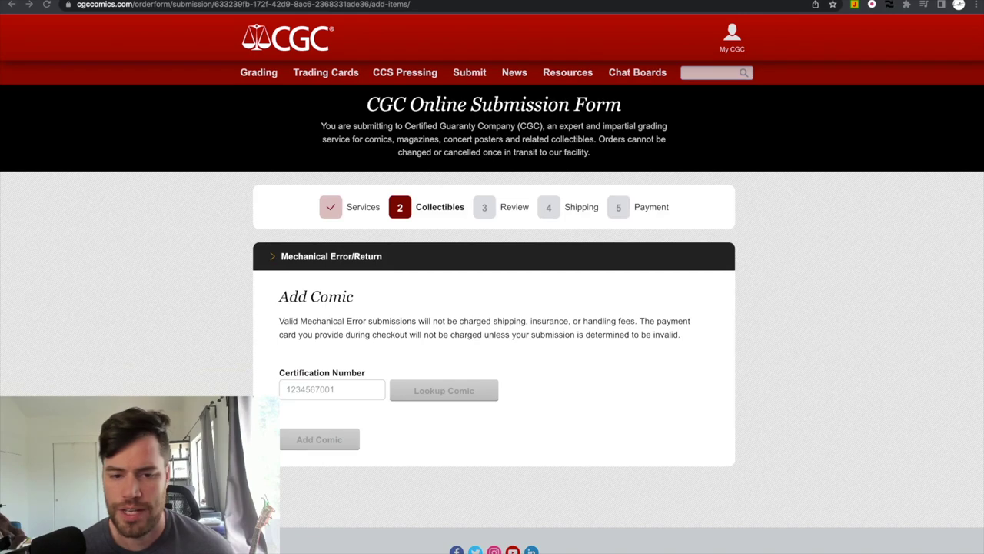
Step: Look up the holder's certification number to retrieve Amazing Spider-Man #210, grade 9
click(331, 389)
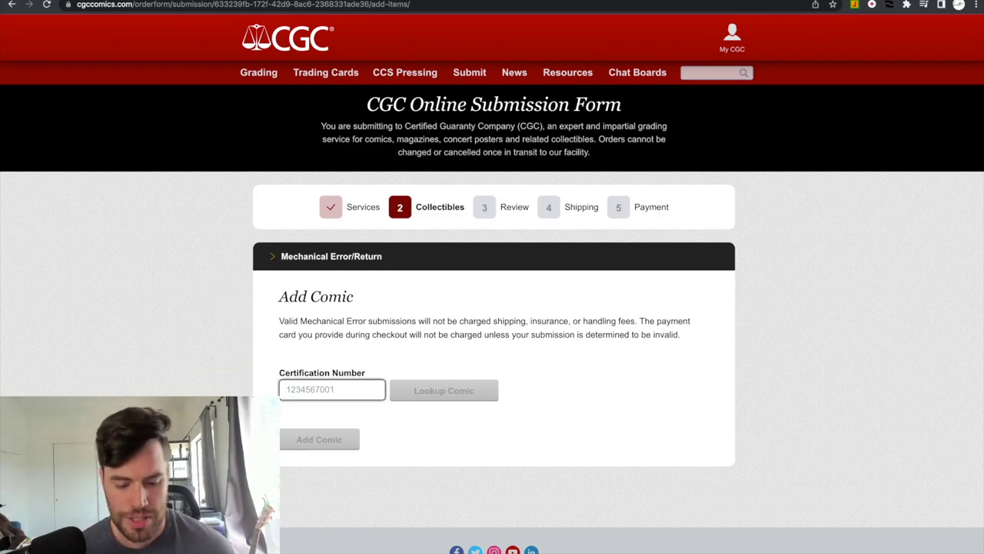
key(Tab)
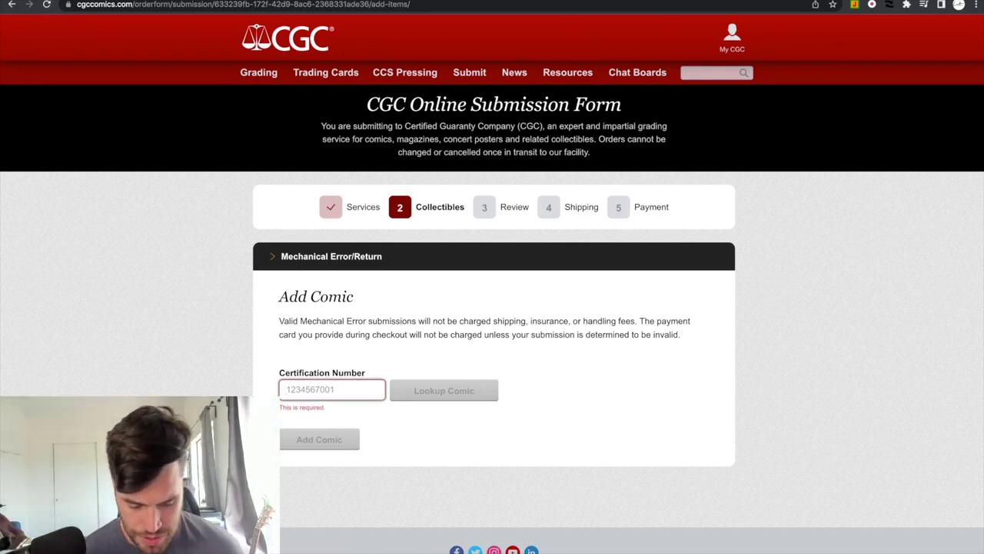
text(407)
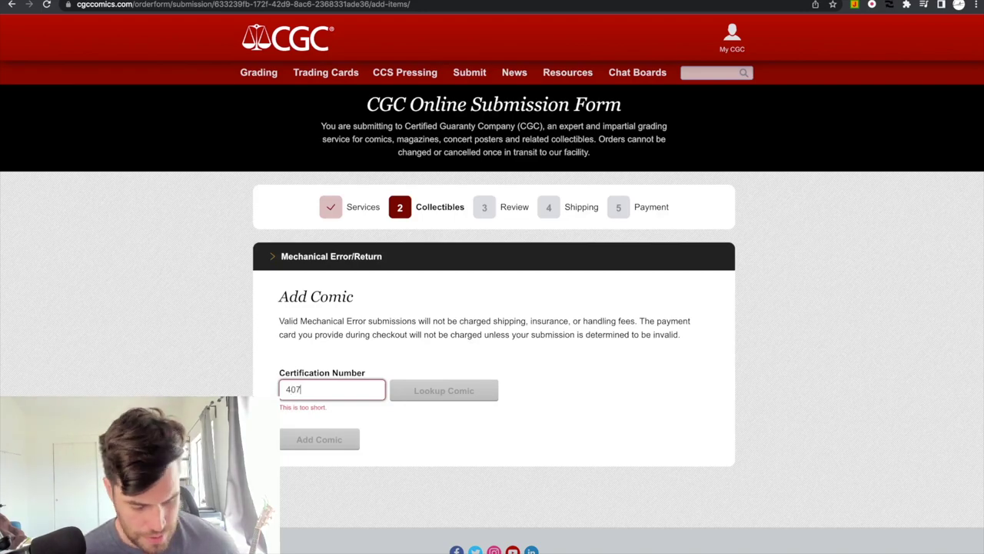
text(5)
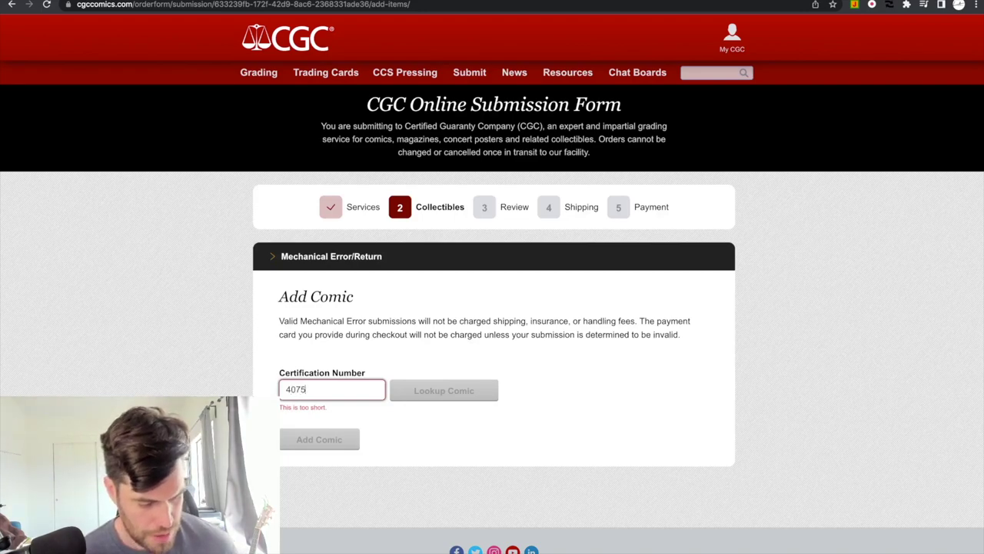
text(135001)
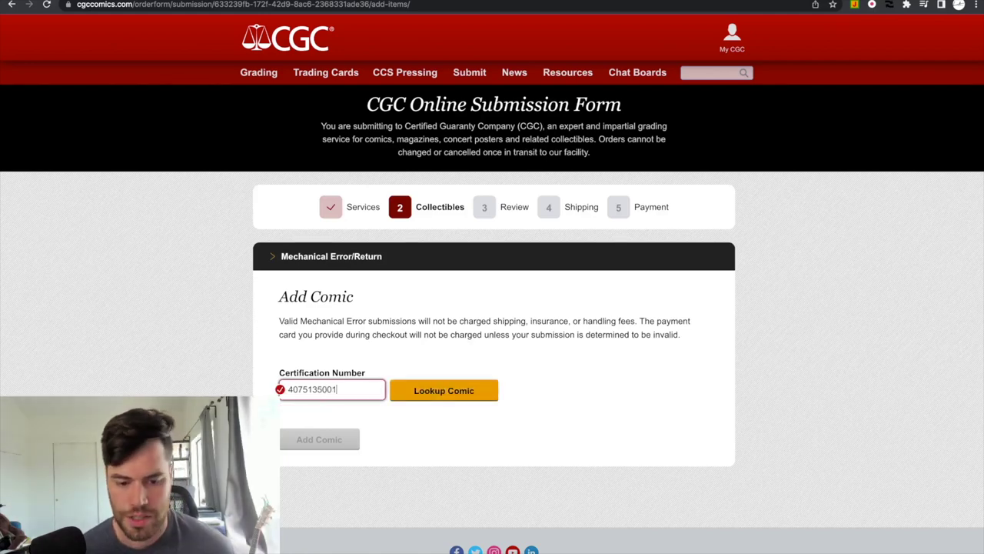
key(Return)
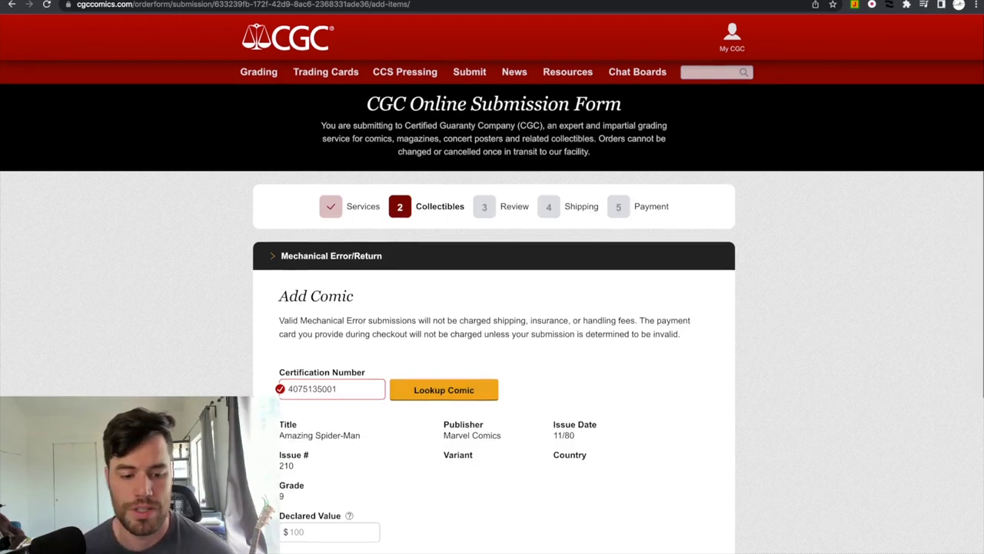
Step: Choose 'Holder Damaged in Transit' and describe it as 'Cracked case, with pieces missing from the plastic case'
scroll(492, 308, down, 3)
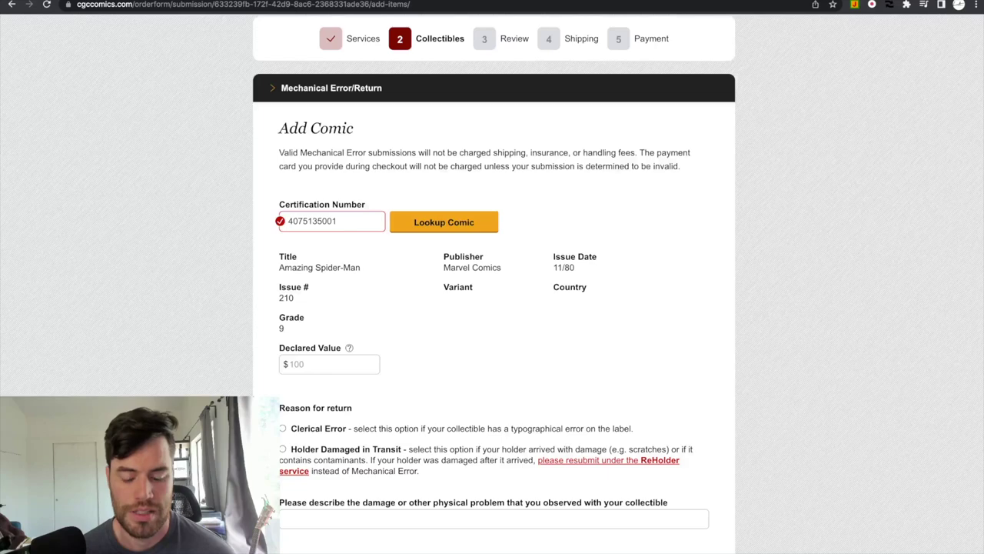
click(329, 364)
click(348, 348)
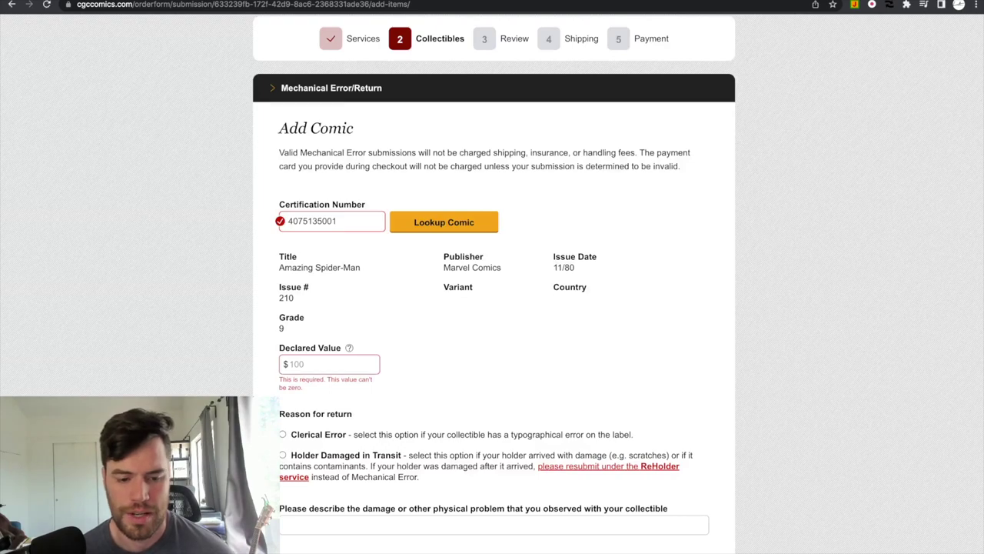
scroll(492, 307, down, 1)
scroll(492, 307, down, 2)
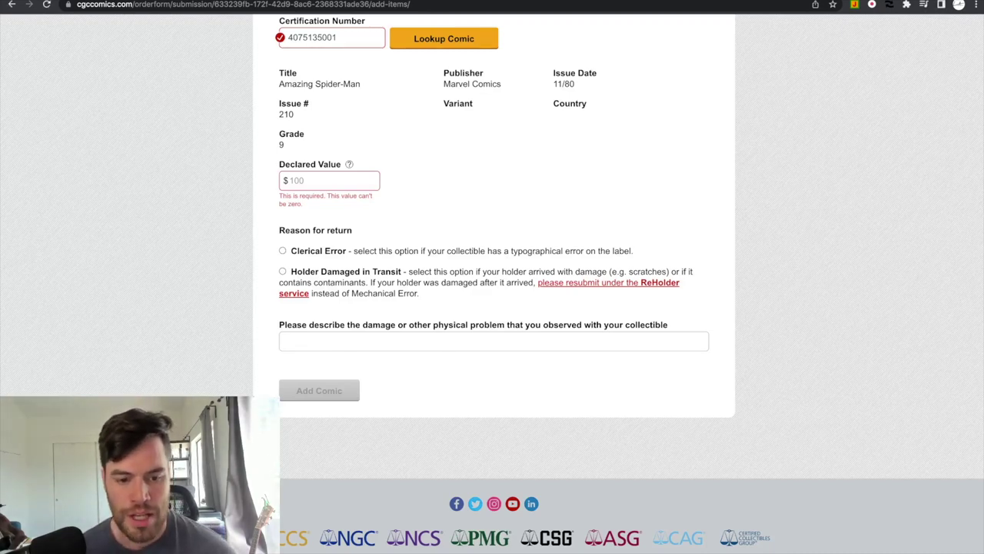
click(283, 271)
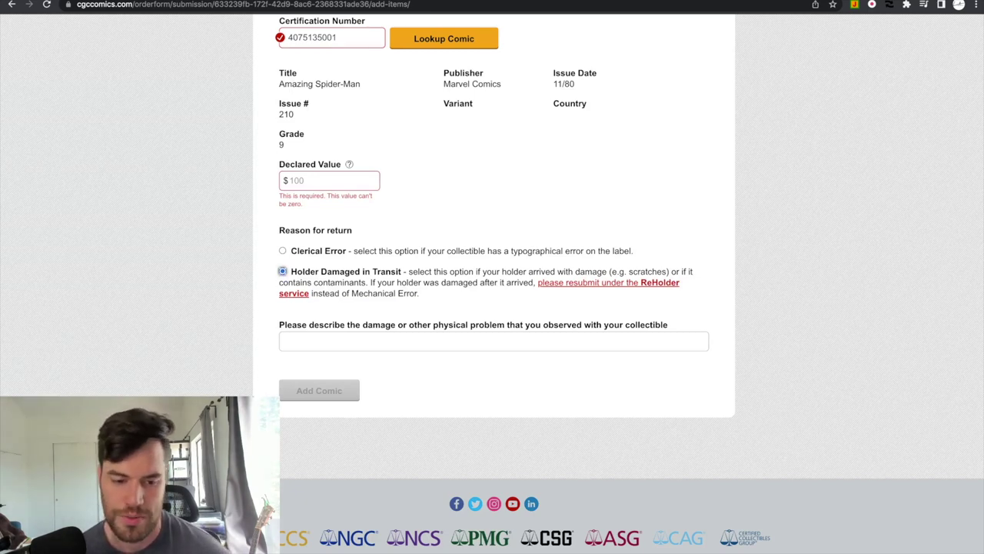
click(494, 341)
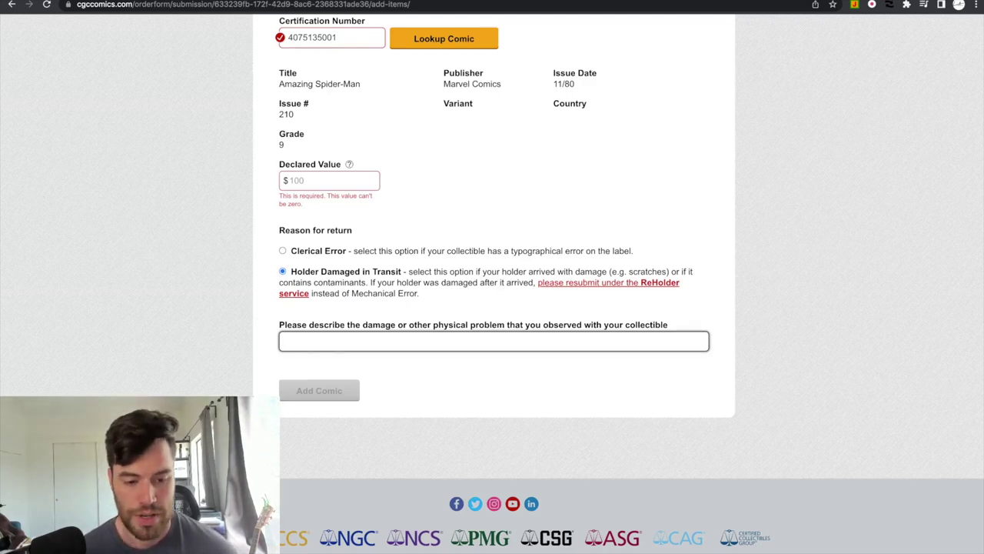
text(Cracked case)
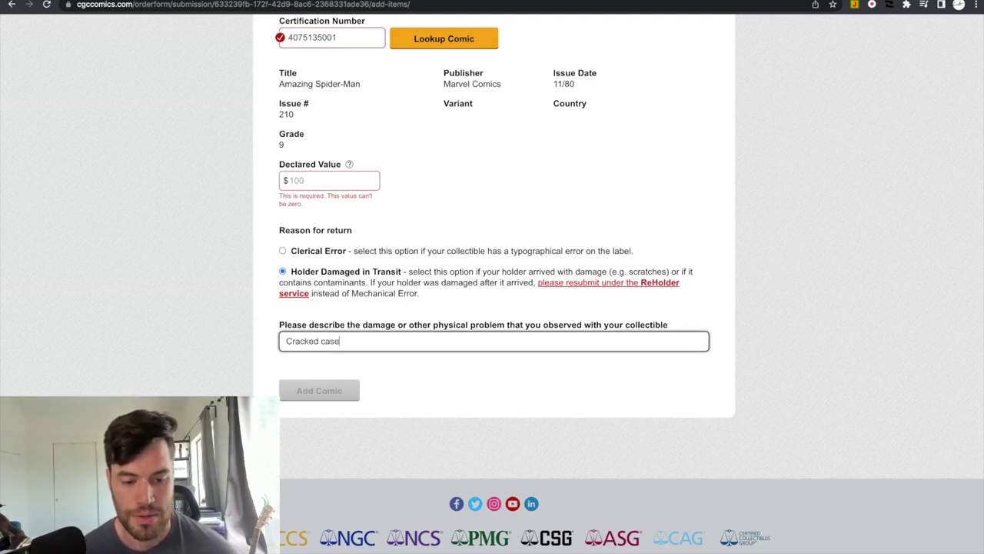
text(, with piece)
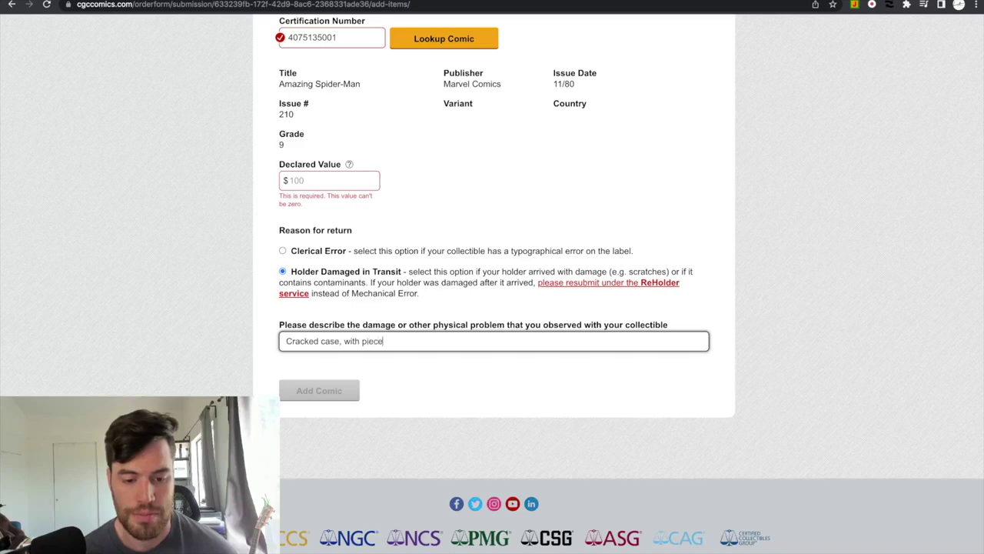
text(s missing from)
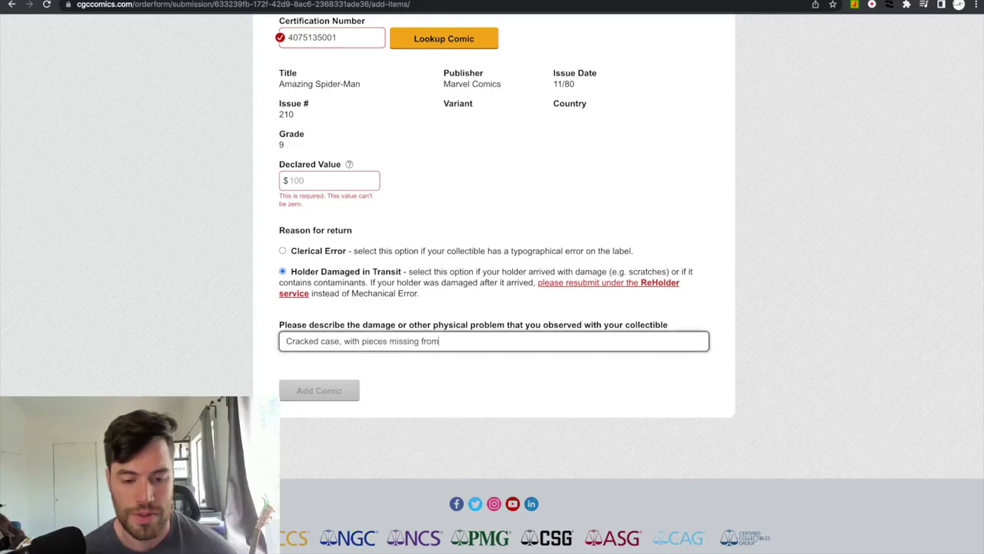
text( the plastic case)
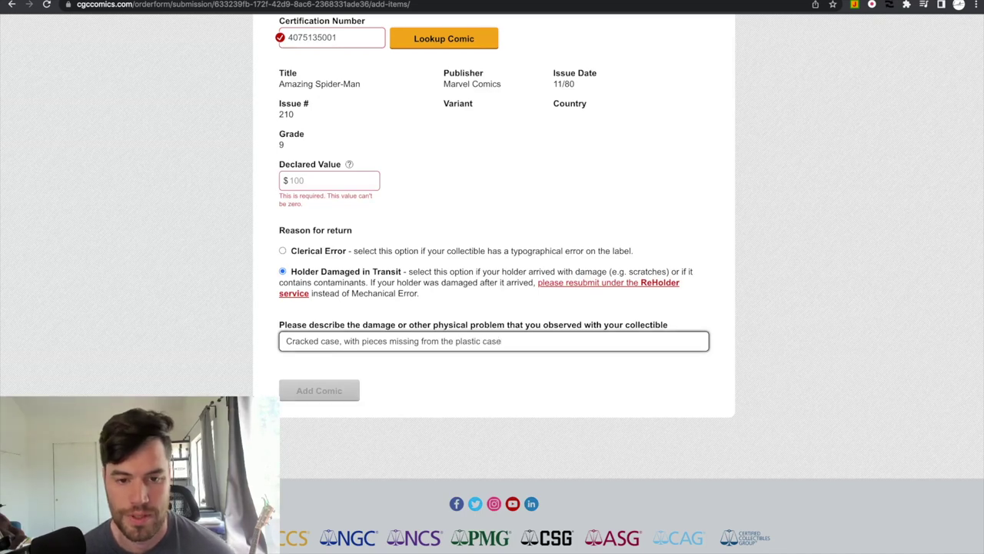
Step: Enter a declared value of 100 and add the comic to the order
scroll(492, 307, up, 1)
key(shift+Tab)
key(shift+Tab)
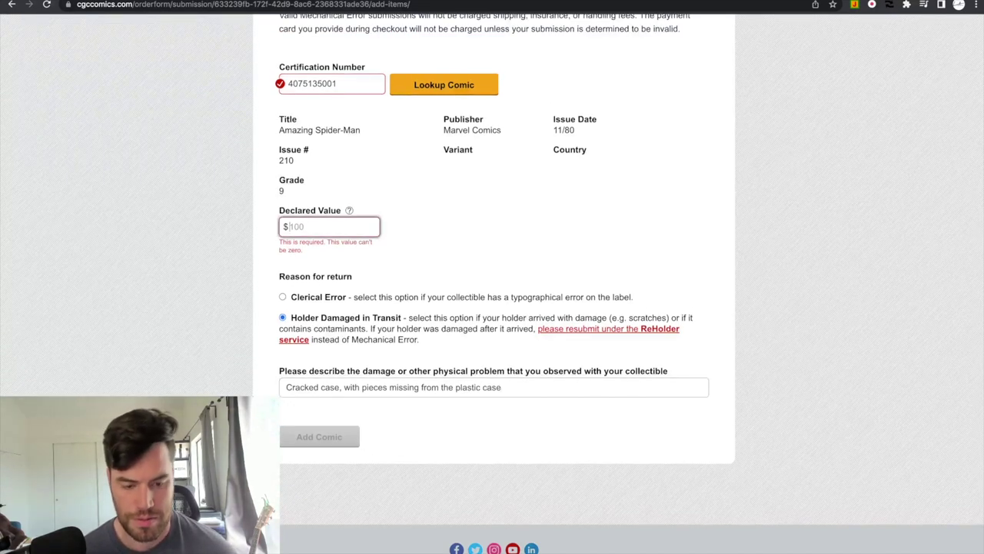
text(100)
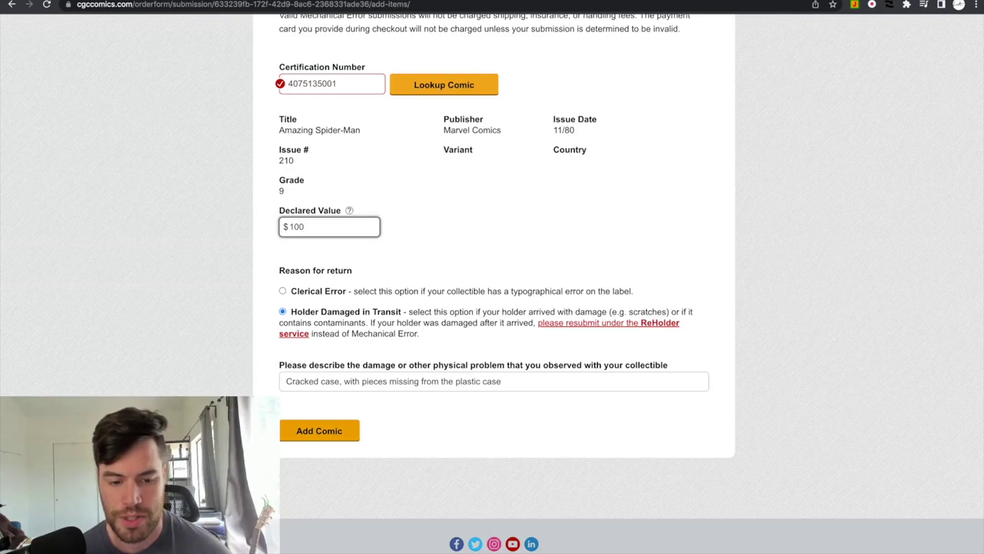
key(Return)
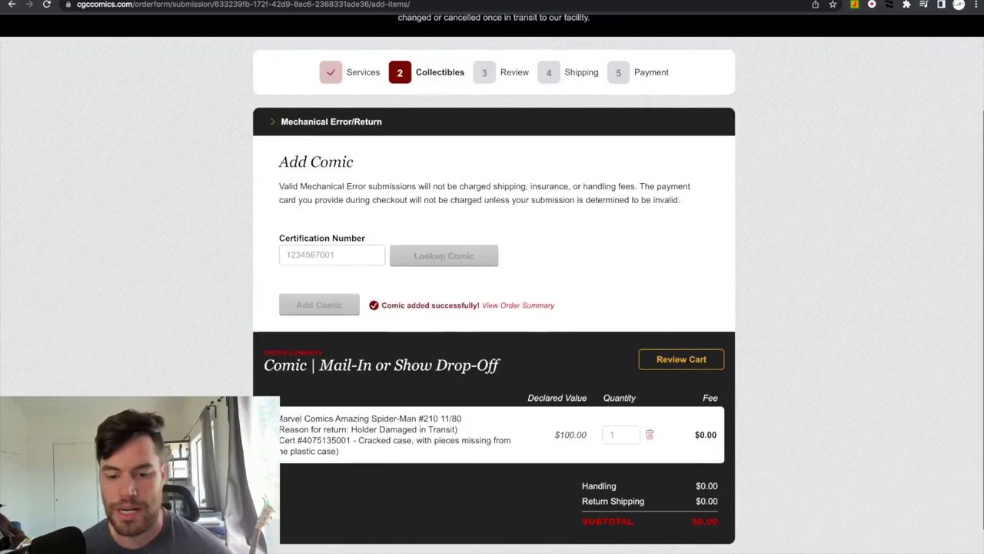
Step: Scroll down the Review step to check the Mechanical Error/Return service's $0.00 order total
scroll(492, 307, down, 2)
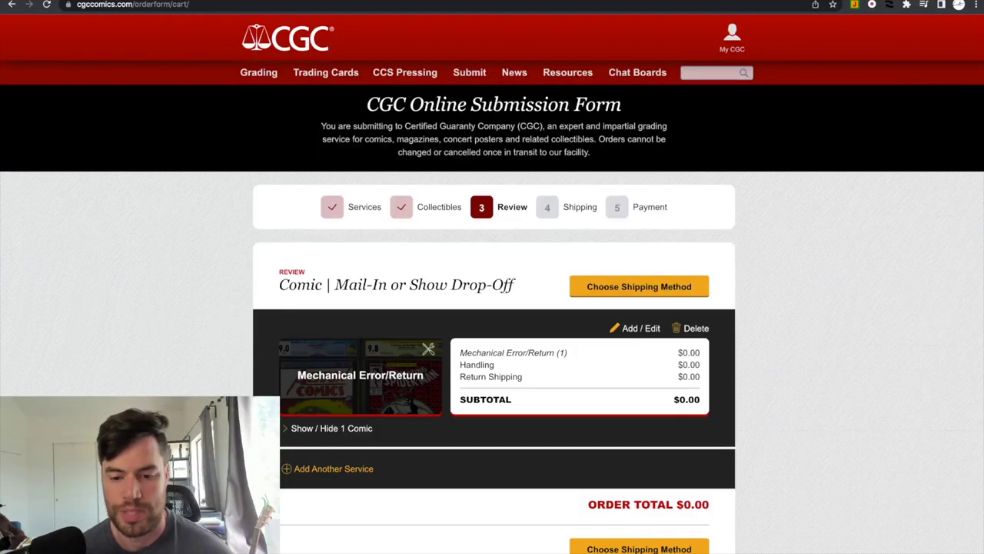
scroll(493, 307, down, 3)
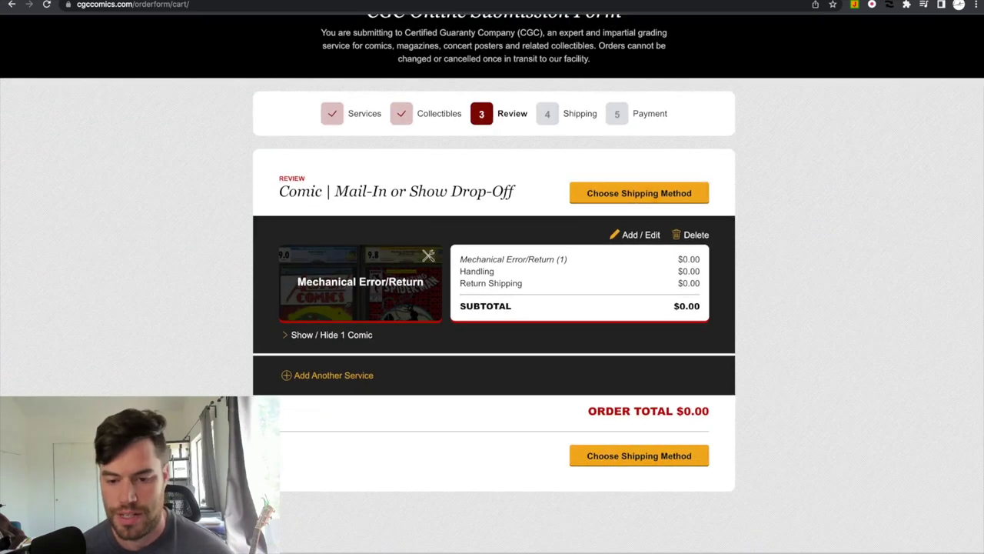
scroll(492, 307, down, 1)
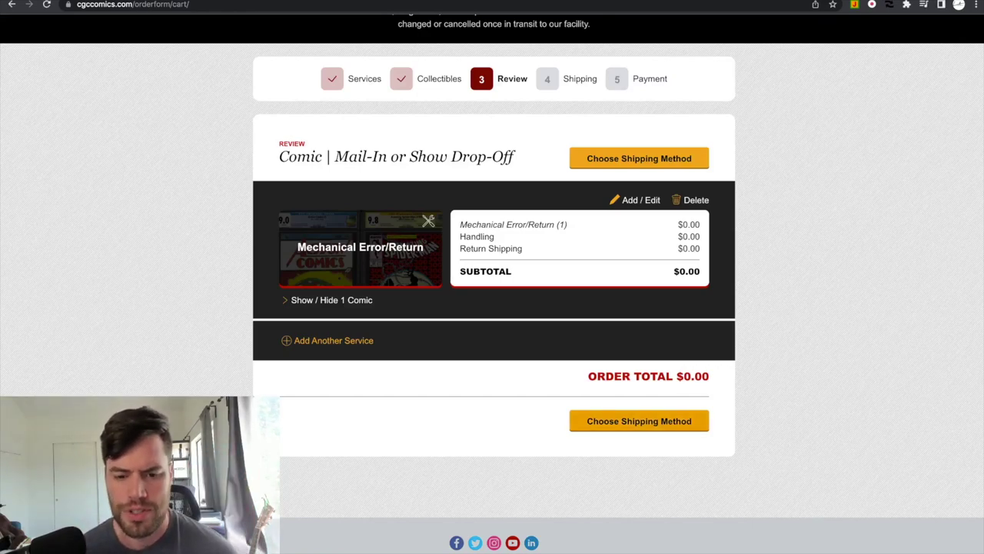
Step: Proceed to the Shipping step and look over the partly pre-filled return address form
click(676, 422)
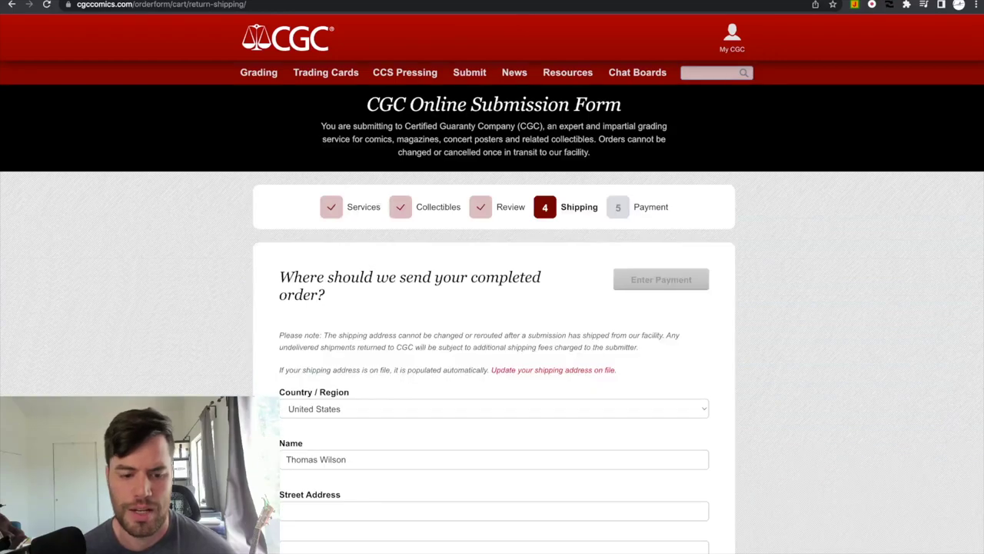
scroll(493, 307, down, 4)
scroll(492, 307, up, 2)
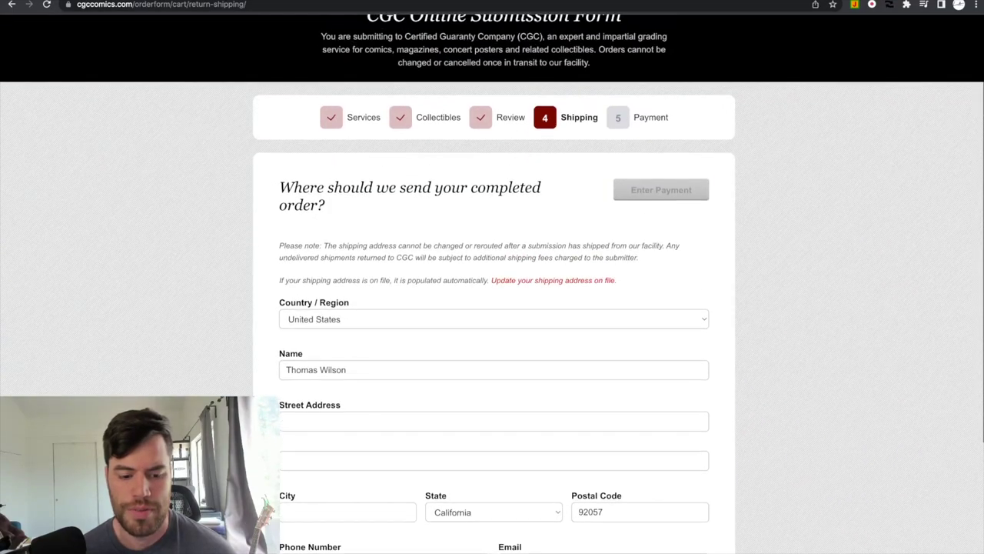
scroll(492, 307, up, 2)
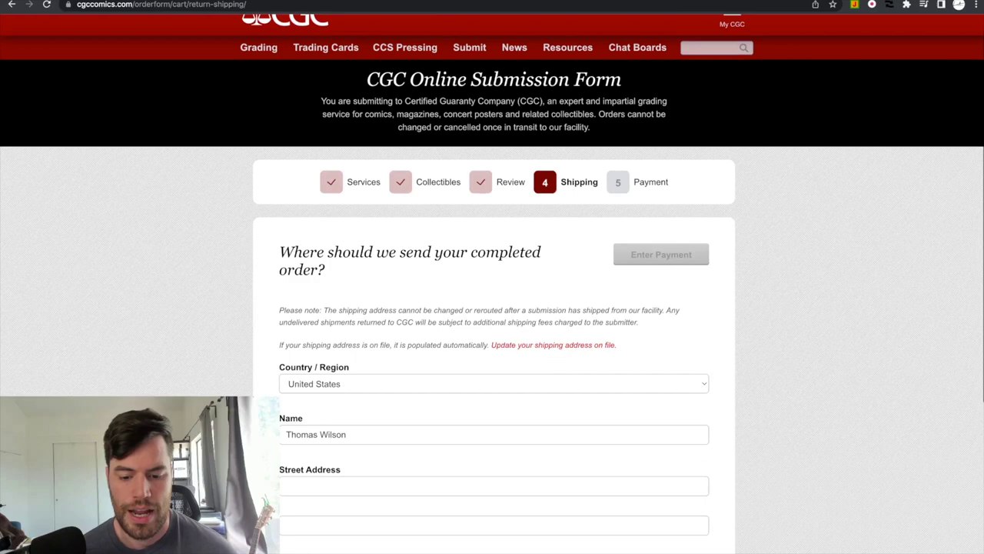
scroll(493, 308, down, 4)
scroll(493, 307, up, 1)
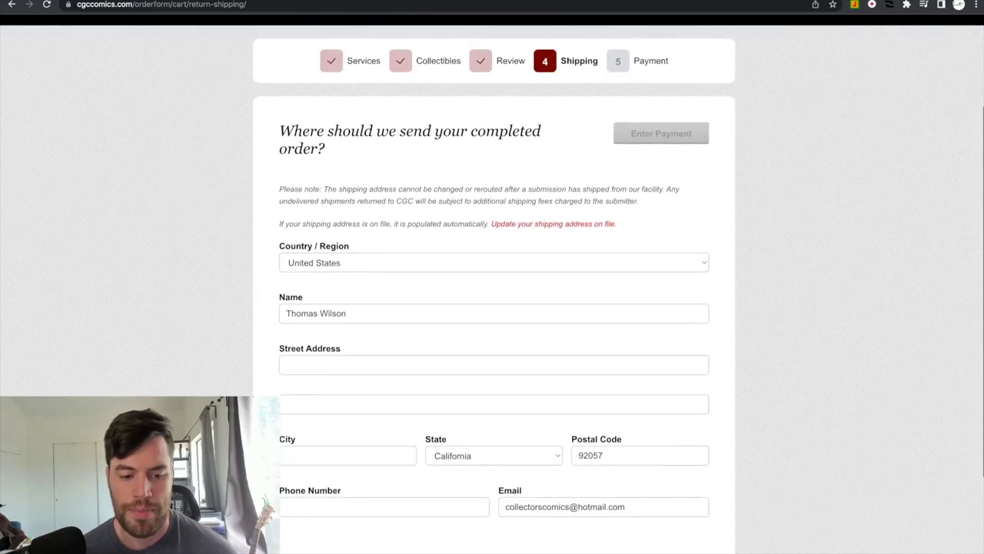
scroll(492, 307, up, 4)
scroll(492, 308, down, 1)
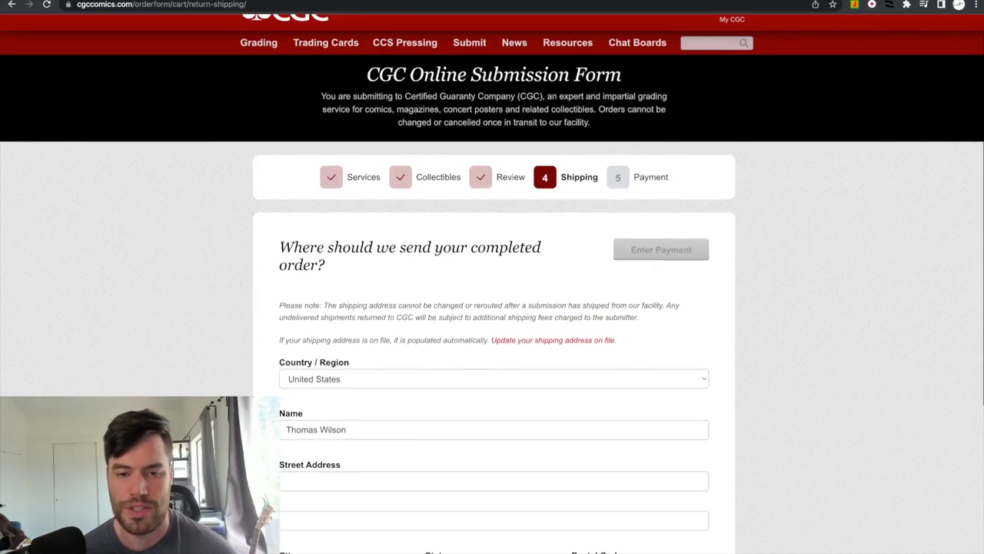